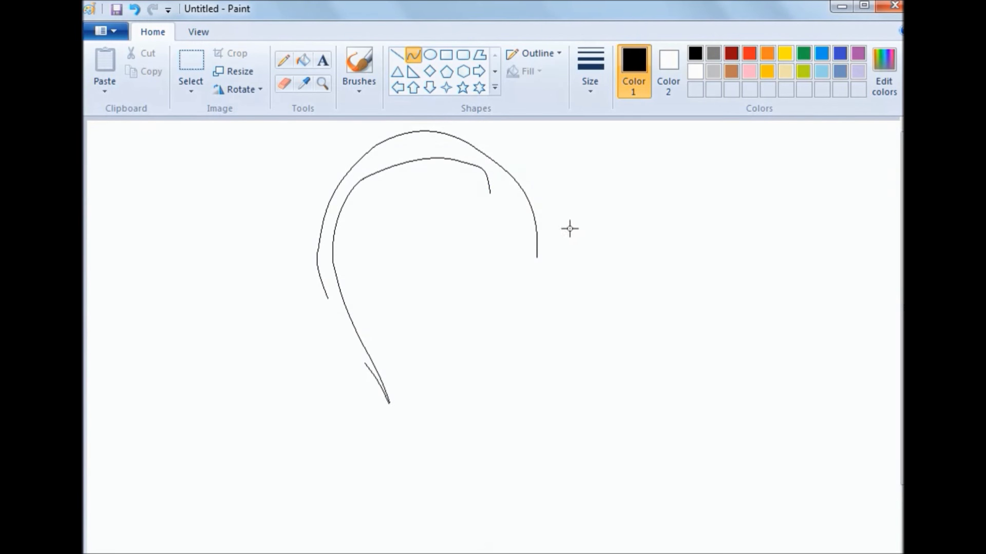
# Draw the shadow edge of the face with curves, from the right temple down the cheek to the chin
pyautogui.moveTo(490, 194); pyautogui.dragTo(502, 197)
pyautogui.moveTo(512, 226)
pyautogui.mouseDown()
pyautogui.moveTo(528, 276)
pyautogui.moveTo(519, 257)
pyautogui.moveTo(526, 325)
pyautogui.moveTo(526, 315)
pyautogui.moveTo(502, 368)
pyautogui.mouseUp()
pyautogui.moveTo(464, 396)
pyautogui.mouseDown()
pyautogui.moveTo(502, 369)
pyautogui.moveTo(453, 405)
pyautogui.mouseUp()
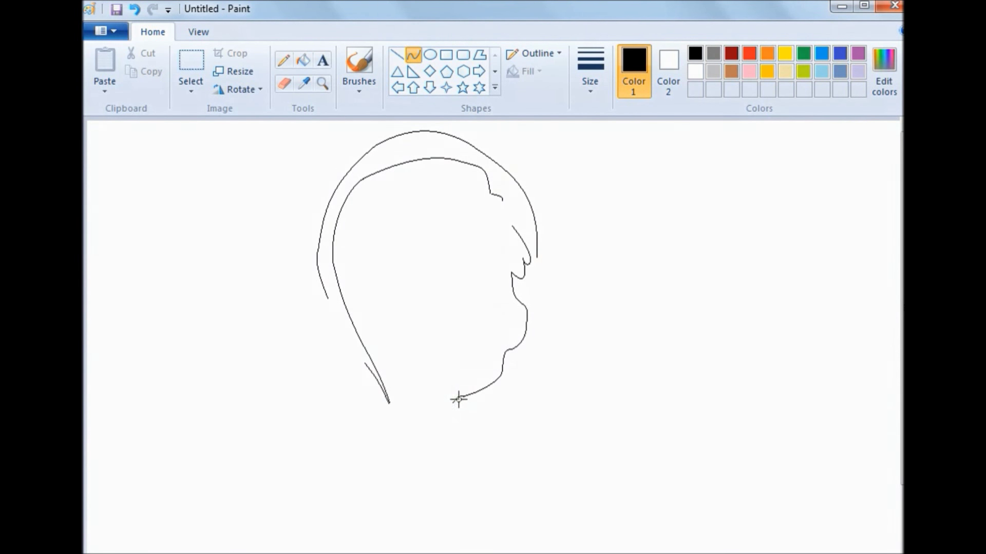
# Draw the jawline, shirt collar and tie knot, and outline the left shoulder with curved lines
pyautogui.moveTo(389, 391)
pyautogui.mouseDown()
pyautogui.moveTo(461, 397)
pyautogui.moveTo(434, 416)
pyautogui.moveTo(403, 403)
pyautogui.moveTo(446, 429)
pyautogui.moveTo(430, 431)
pyautogui.moveTo(452, 445)
pyautogui.moveTo(460, 436)
pyautogui.moveTo(436, 479)
pyautogui.moveTo(534, 386)
pyautogui.moveTo(492, 516)
pyautogui.mouseUp()
pyautogui.moveTo(513, 473); pyautogui.dragTo(510, 481)
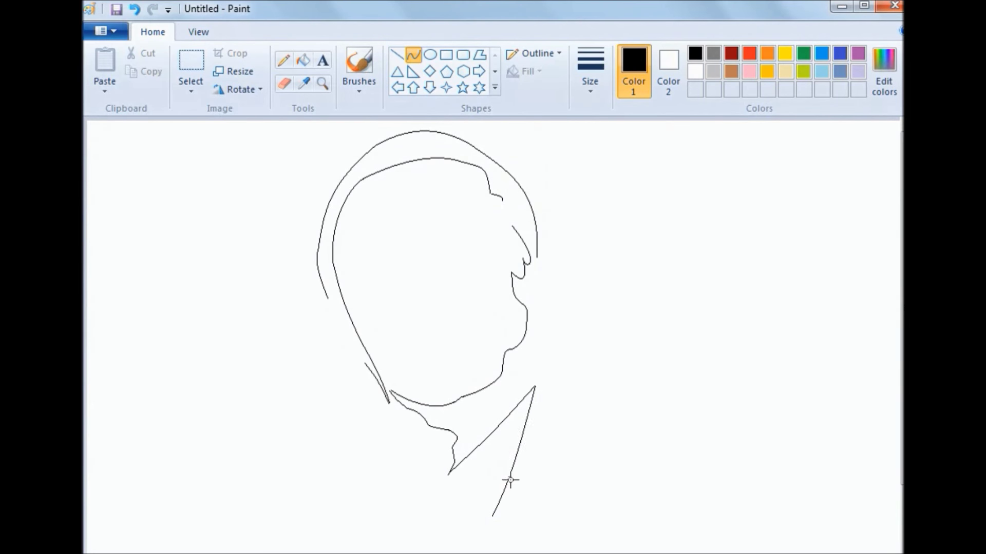
pyautogui.moveTo(469, 517)
pyautogui.mouseDown()
pyautogui.moveTo(492, 516)
pyautogui.moveTo(474, 516)
pyautogui.moveTo(479, 498)
pyautogui.moveTo(463, 486)
pyautogui.moveTo(490, 508)
pyautogui.moveTo(479, 498)
pyautogui.mouseUp()
pyautogui.moveTo(423, 520)
pyautogui.mouseDown()
pyautogui.moveTo(462, 519)
pyautogui.moveTo(408, 439)
pyautogui.moveTo(407, 469)
pyautogui.mouseUp()
pyautogui.moveTo(387, 409); pyautogui.dragTo(412, 440)
pyautogui.moveTo(286, 475)
pyautogui.mouseDown()
pyautogui.moveTo(389, 409)
pyautogui.moveTo(325, 440)
pyautogui.mouseUp()
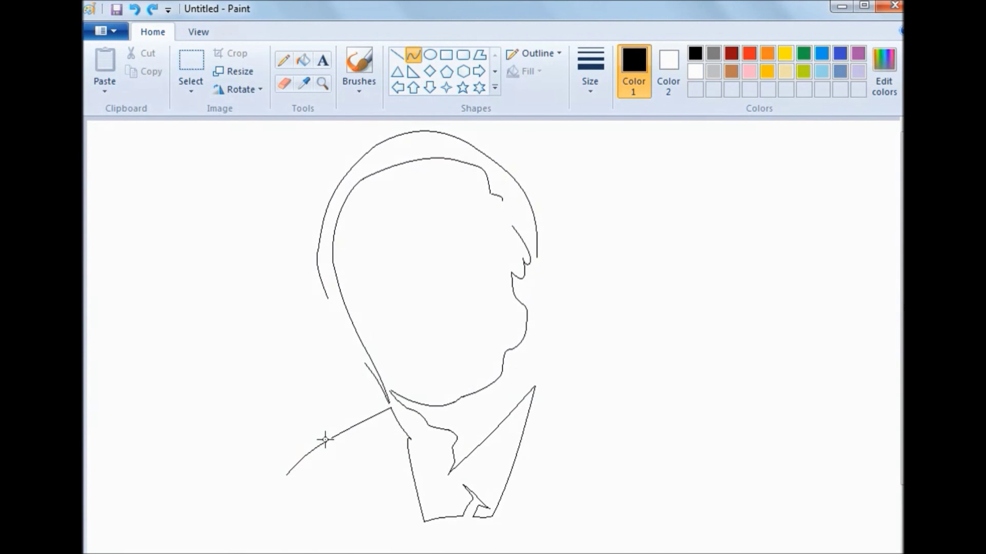
# Outline both ears and draw the right side of the neck running into the right shoulder
pyautogui.moveTo(537, 257)
pyautogui.mouseDown()
pyautogui.moveTo(562, 280)
pyautogui.moveTo(554, 257)
pyautogui.moveTo(567, 284)
pyautogui.moveTo(563, 276)
pyautogui.moveTo(537, 325)
pyautogui.moveTo(559, 301)
pyautogui.moveTo(560, 335)
pyautogui.moveTo(539, 348)
pyautogui.moveTo(557, 345)
pyautogui.moveTo(554, 370)
pyautogui.moveTo(570, 367)
pyautogui.moveTo(554, 375)
pyautogui.moveTo(608, 388)
pyautogui.mouseUp()
pyautogui.click(554, 257)
pyautogui.moveTo(580, 378)
pyautogui.mouseDown()
pyautogui.moveTo(569, 365)
pyautogui.moveTo(599, 373)
pyautogui.mouseUp()
pyautogui.moveTo(327, 298)
pyautogui.mouseDown()
pyautogui.moveTo(313, 324)
pyautogui.moveTo(308, 289)
pyautogui.mouseUp()
pyautogui.moveTo(314, 324); pyautogui.dragTo(364, 365)
pyautogui.moveTo(354, 371); pyautogui.dragTo(353, 380)
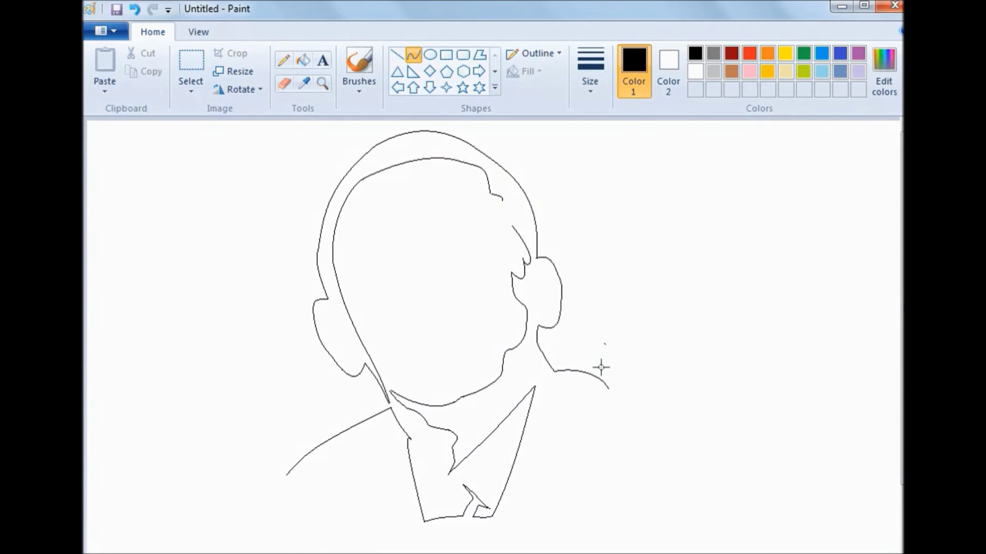
# Draw the inner folds of the left and right ears with small curves
pyautogui.moveTo(315, 308)
pyautogui.mouseDown()
pyautogui.moveTo(339, 305)
pyautogui.moveTo(343, 319)
pyautogui.mouseUp()
pyautogui.hotkey('ctrl', 'z')
pyautogui.moveTo(330, 331)
pyautogui.mouseDown()
pyautogui.moveTo(341, 352)
pyautogui.moveTo(348, 338)
pyautogui.moveTo(341, 345)
pyautogui.moveTo(317, 304)
pyautogui.moveTo(341, 361)
pyautogui.moveTo(319, 343)
pyautogui.mouseUp()
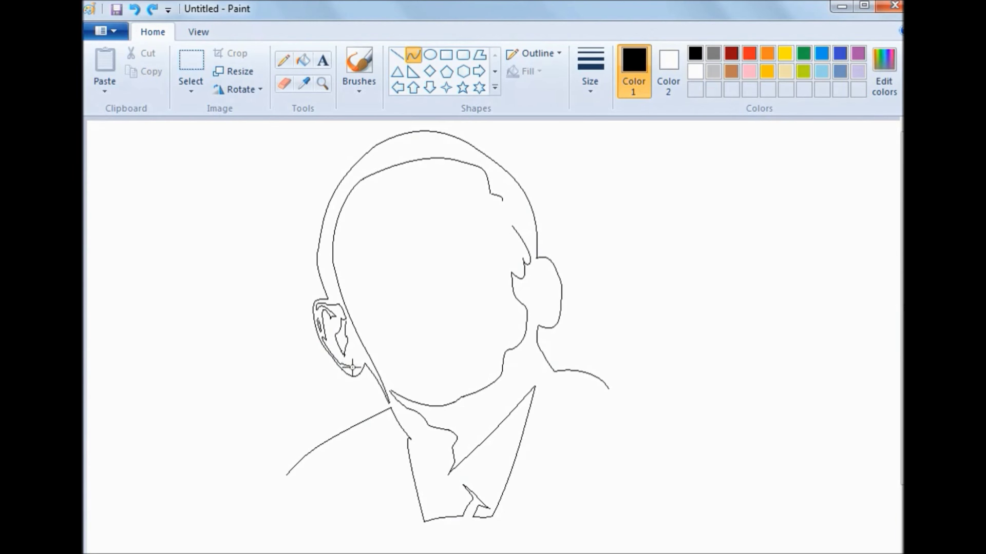
pyautogui.moveTo(343, 367); pyautogui.dragTo(359, 380)
pyautogui.moveTo(349, 323); pyautogui.dragTo(360, 345)
pyautogui.hotkey('ctrl', 'z')
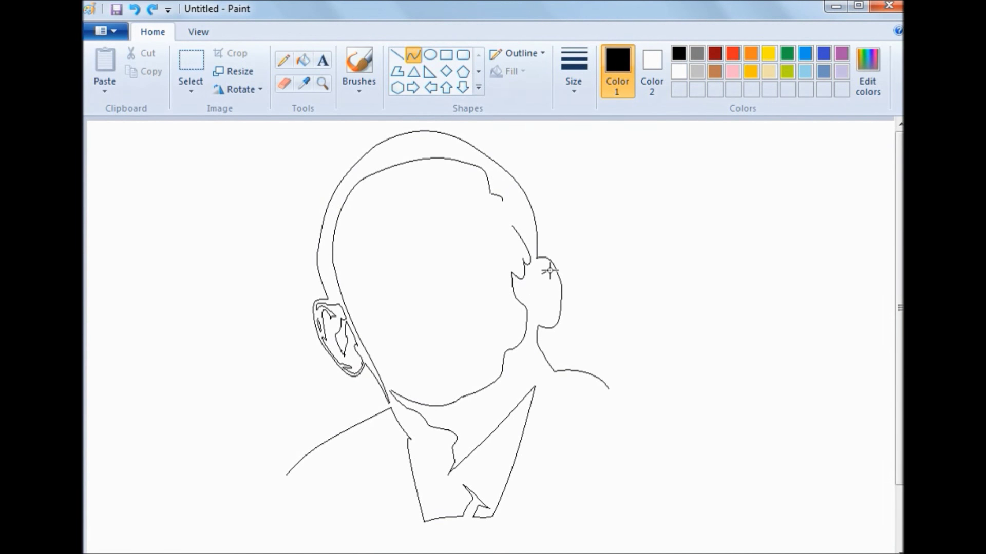
pyautogui.moveTo(549, 271)
pyautogui.mouseDown()
pyautogui.moveTo(565, 298)
pyautogui.moveTo(546, 296)
pyautogui.moveTo(557, 290)
pyautogui.moveTo(552, 277)
pyautogui.moveTo(547, 324)
pyautogui.mouseUp()
# Draw the left eyebrow and the left eye beneath it, undoing faulty strokes
pyautogui.moveTo(359, 265)
pyautogui.mouseDown()
pyautogui.moveTo(405, 236)
pyautogui.moveTo(362, 236)
pyautogui.moveTo(357, 260)
pyautogui.moveTo(379, 251)
pyautogui.mouseUp()
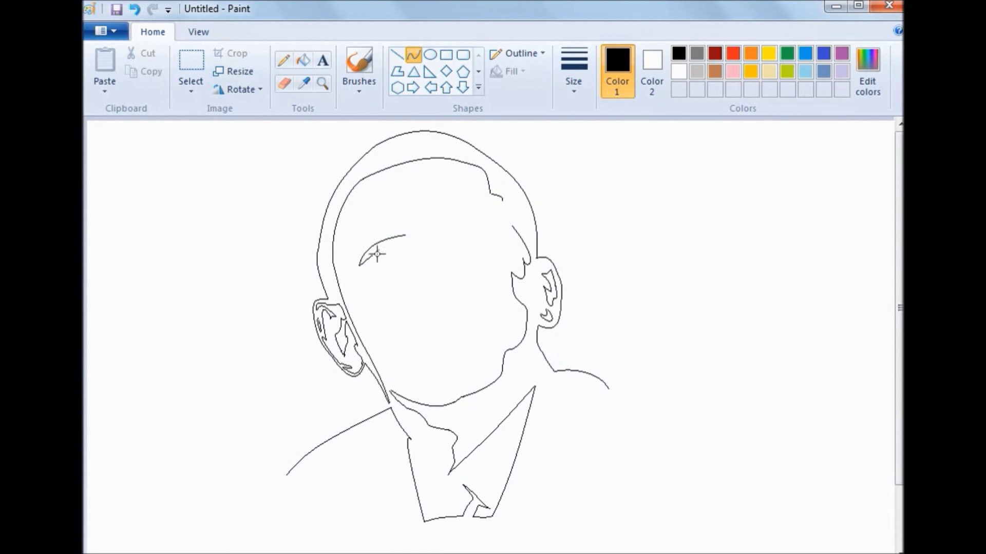
pyautogui.moveTo(395, 252)
pyautogui.mouseDown()
pyautogui.moveTo(376, 267)
pyautogui.moveTo(380, 252)
pyautogui.moveTo(380, 272)
pyautogui.moveTo(405, 265)
pyautogui.mouseUp()
pyautogui.hotkey('ctrl', 'z')
pyautogui.hotkey('ctrl', 'z')
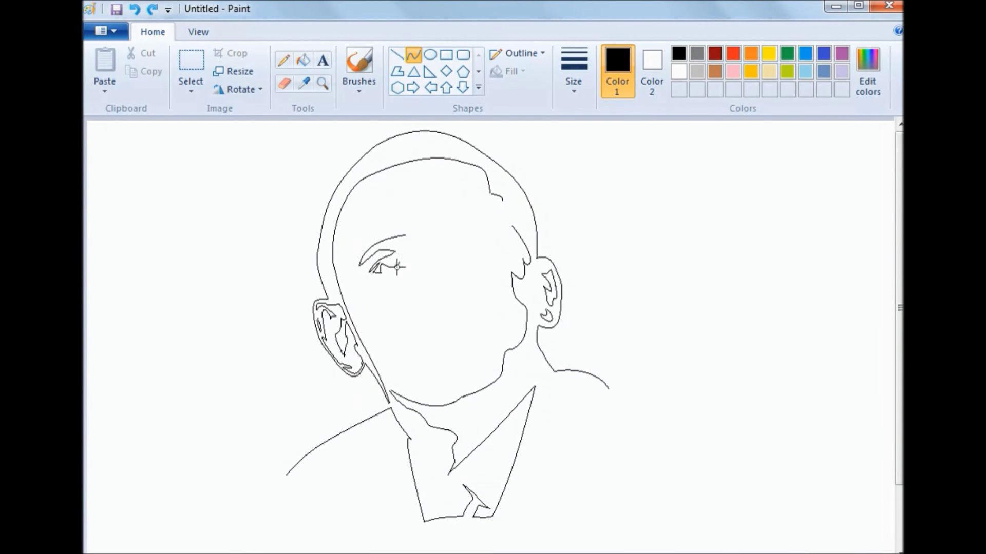
pyautogui.hotkey('ctrl', 'z')
pyautogui.moveTo(386, 268); pyautogui.dragTo(405, 264)
pyautogui.hotkey('ctrl', 'z')
pyautogui.moveTo(386, 268)
pyautogui.mouseDown()
pyautogui.moveTo(411, 258)
pyautogui.moveTo(415, 238)
pyautogui.moveTo(455, 275)
pyautogui.moveTo(434, 237)
pyautogui.mouseUp()
pyautogui.hotkey('ctrl', 'z')
pyautogui.hotkey('ctrl', 'z')
pyautogui.hotkey('ctrl', 'z')
# Draw the shadow beside the nose bridge, the right eye with its lashes, and the right brow above it
pyautogui.moveTo(451, 274); pyautogui.dragTo(472, 286)
pyautogui.hotkey('ctrl', 'z')
pyautogui.moveTo(449, 259)
pyautogui.mouseDown()
pyautogui.moveTo(459, 242)
pyautogui.moveTo(448, 255)
pyautogui.moveTo(497, 248)
pyautogui.mouseUp()
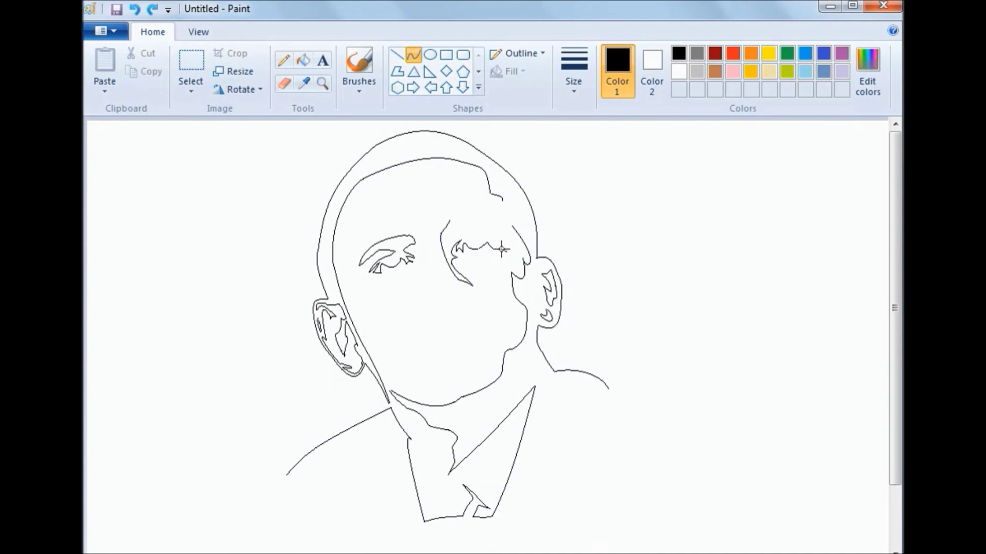
pyautogui.moveTo(507, 250); pyautogui.dragTo(507, 252)
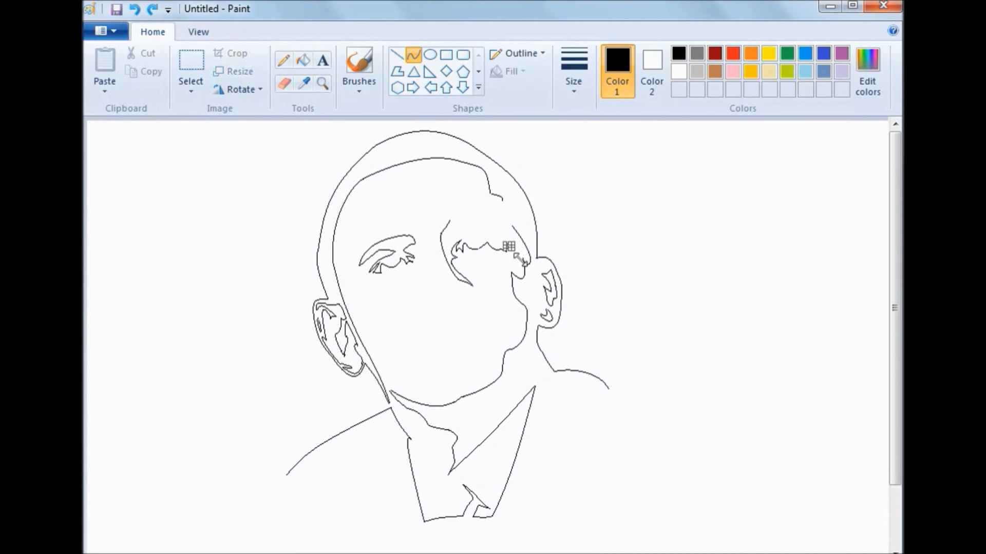
pyautogui.moveTo(486, 218); pyautogui.dragTo(513, 247)
pyautogui.moveTo(450, 221); pyautogui.dragTo(483, 225)
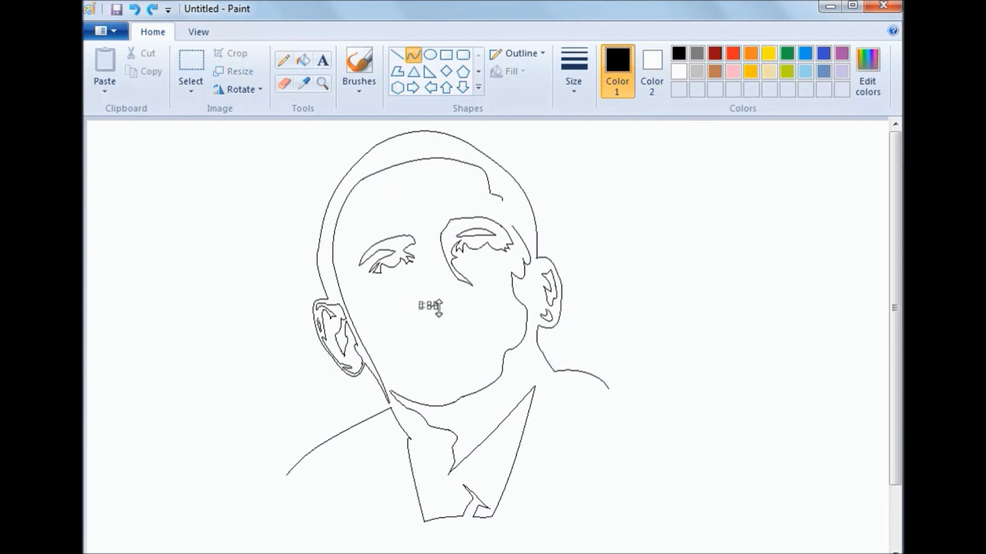
# Draw the two nostril shapes and outline the upper lip, undoing faulty curves
pyautogui.moveTo(427, 299)
pyautogui.mouseDown()
pyautogui.moveTo(421, 306)
pyautogui.moveTo(471, 304)
pyautogui.moveTo(449, 297)
pyautogui.moveTo(470, 283)
pyautogui.moveTo(480, 324)
pyautogui.moveTo(476, 300)
pyautogui.mouseUp()
pyautogui.moveTo(413, 358); pyautogui.dragTo(431, 333)
pyautogui.hotkey('ctrl', 'z')
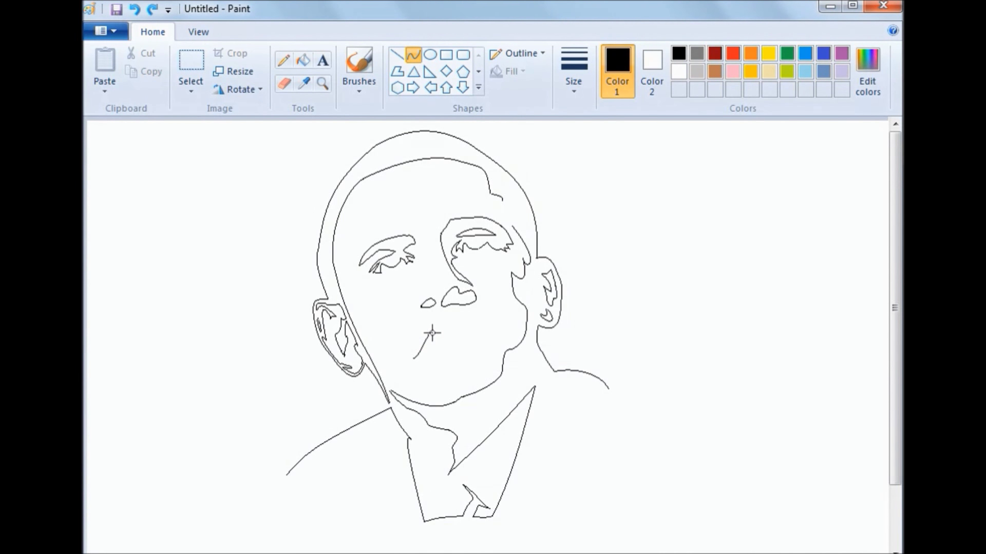
pyautogui.moveTo(460, 339); pyautogui.dragTo(430, 332)
pyautogui.click(431, 335)
pyautogui.moveTo(440, 331)
pyautogui.mouseDown()
pyautogui.moveTo(501, 335)
pyautogui.moveTo(465, 308)
pyautogui.moveTo(462, 323)
pyautogui.mouseUp()
pyautogui.hotkey('ctrl', 'z')
pyautogui.moveTo(413, 358); pyautogui.dragTo(445, 341)
pyautogui.moveTo(463, 333); pyautogui.dragTo(477, 341)
pyautogui.click(479, 341)
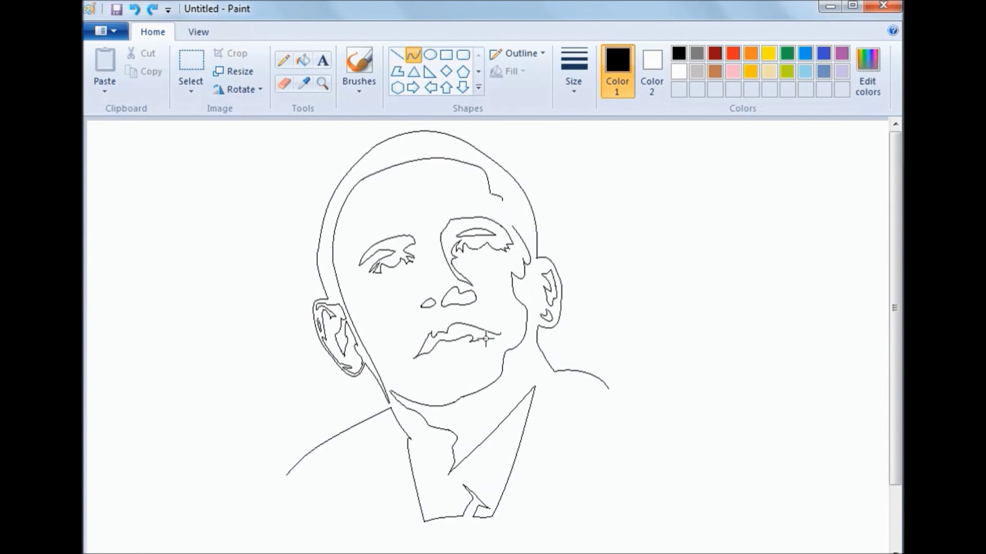
# Draw the lower lip contour and the small shadow shapes beneath it
pyautogui.moveTo(476, 342)
pyautogui.mouseDown()
pyautogui.moveTo(500, 334)
pyautogui.moveTo(442, 357)
pyautogui.moveTo(467, 354)
pyautogui.moveTo(456, 370)
pyautogui.mouseUp()
pyautogui.click(457, 370)
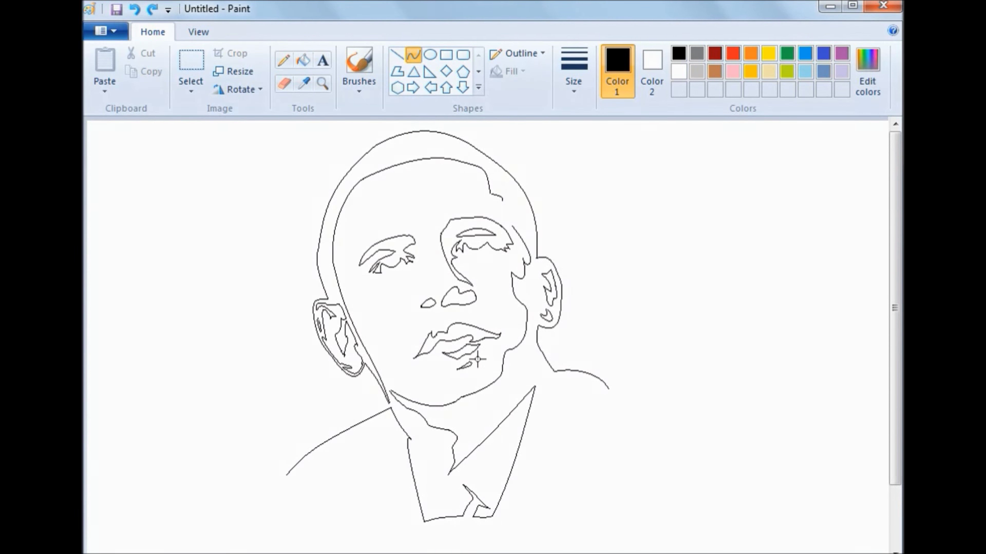
pyautogui.moveTo(477, 361); pyautogui.dragTo(478, 357)
pyautogui.hotkey('ctrl', 'z')
# Draw the jagged hairline at the right temple to close the gap in the hair outline
pyautogui.moveTo(505, 206); pyautogui.dragTo(497, 206)
pyautogui.hotkey('ctrl', 'z')
pyautogui.moveTo(513, 218)
pyautogui.mouseDown()
pyautogui.moveTo(505, 234)
pyautogui.moveTo(511, 224)
pyautogui.mouseUp()
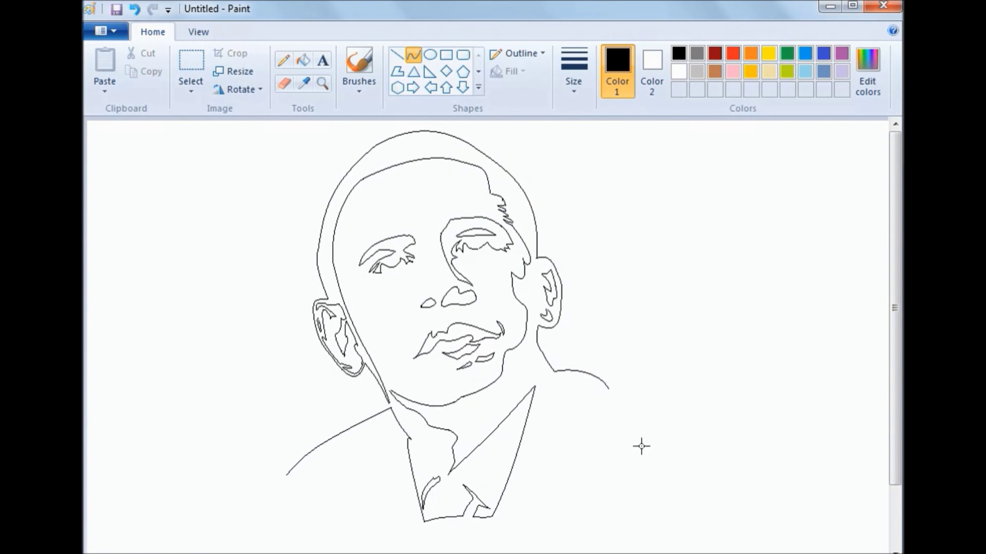
# Frame the portrait with a rectangle and fill the hair, suit, neck shadow and right eye area with black
pyautogui.click(446, 54)
pyautogui.moveTo(610, 546); pyautogui.dragTo(286, 123)
pyautogui.click(304, 61)
pyautogui.click(410, 138)
pyautogui.click(478, 226)
pyautogui.click(400, 151)
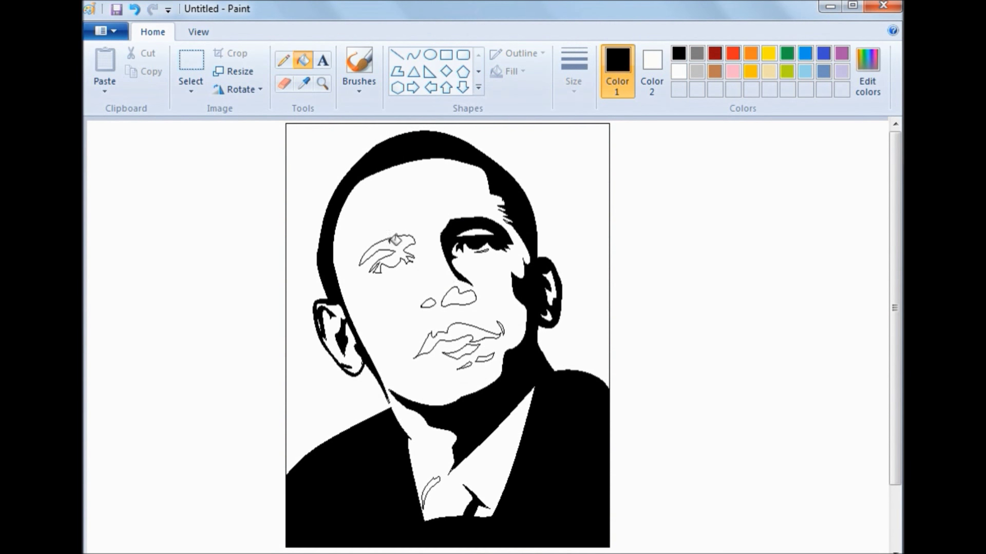
# Fill the left eyebrow and eye, nostrils, lips and remaining small shadow shapes with black
pyautogui.click(390, 244)
pyautogui.click(457, 295)
pyautogui.click(457, 331)
pyautogui.click(483, 359)
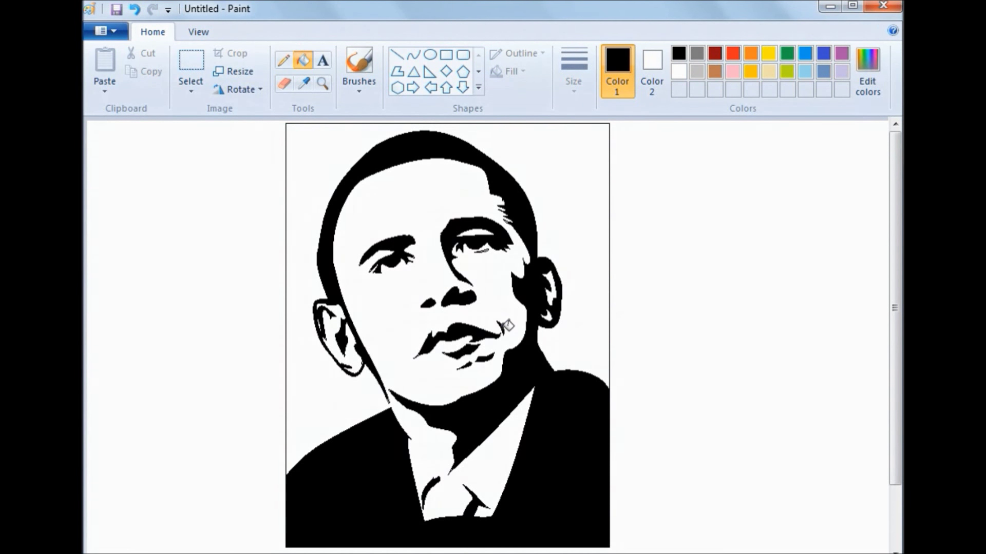
# Touch up the details of the right eye with the Pencil tool in black
pyautogui.scroll(3, 480, 259)
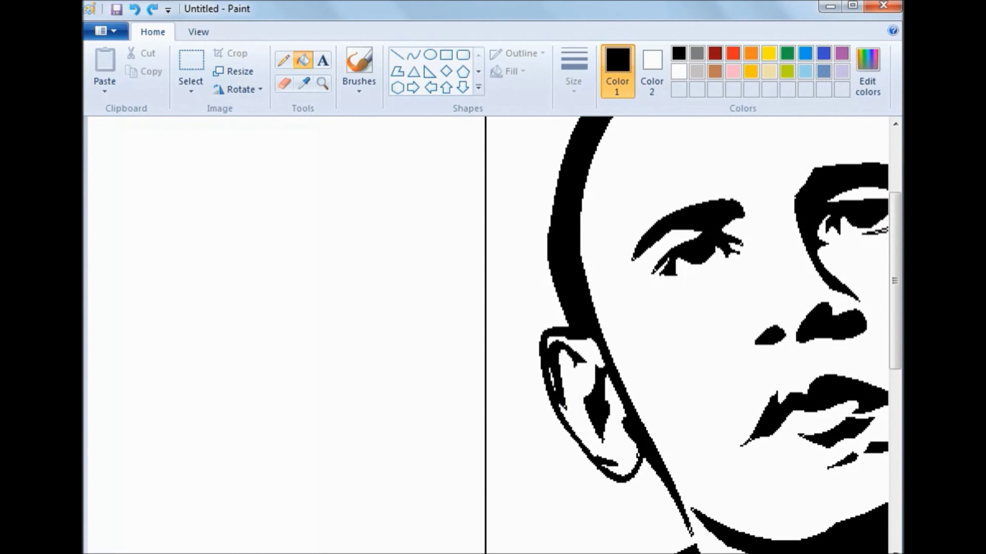
pyautogui.scroll(-3, 844, 519)
pyautogui.click(490, 247)
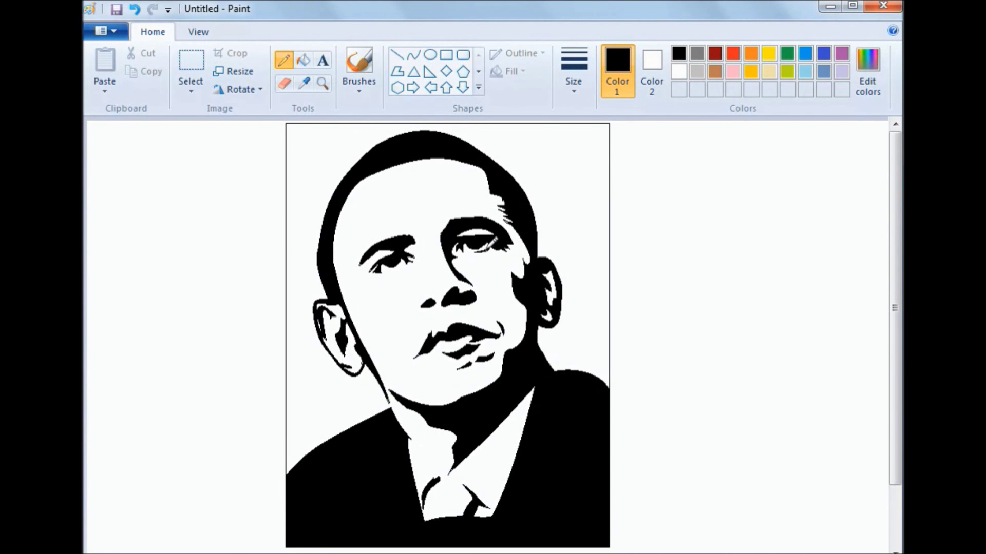